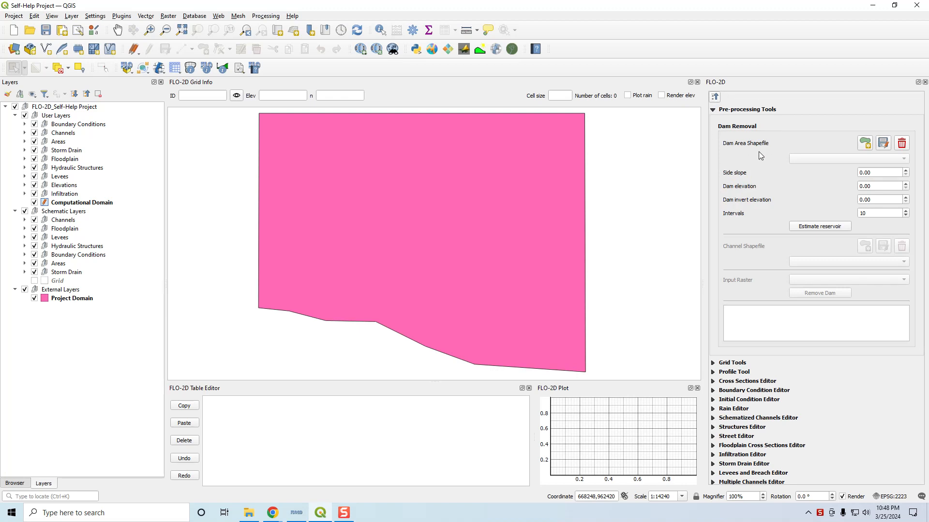
Step: Collapse the Pre-processing Tools section and expand Grid Tools in the FLO-2D panel
left_click(714, 99)
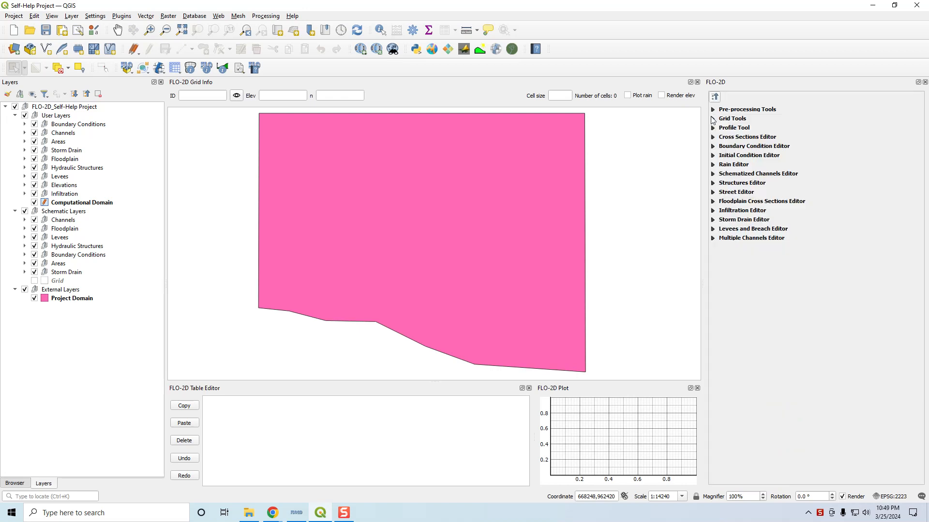
left_click(713, 120)
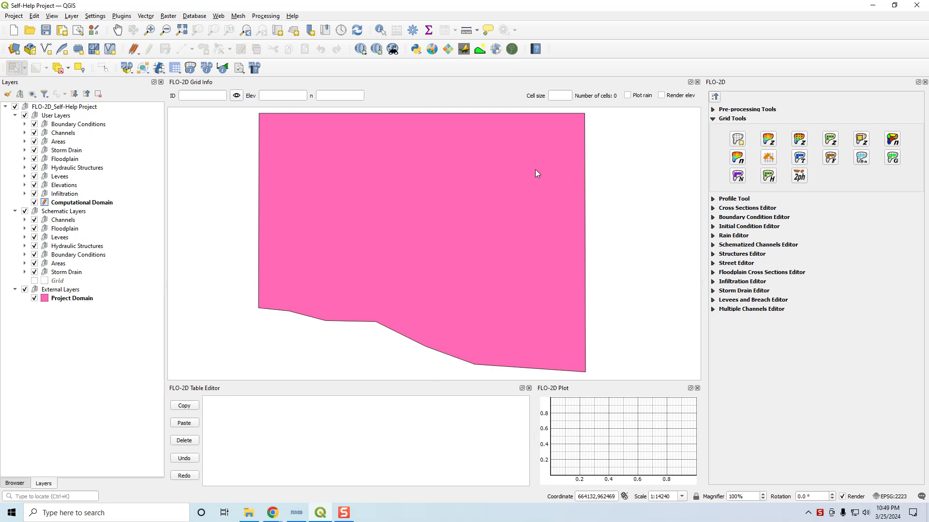
Step: Turn off editing for the Computational Domain layer
left_click(73, 204)
right_click(74, 205)
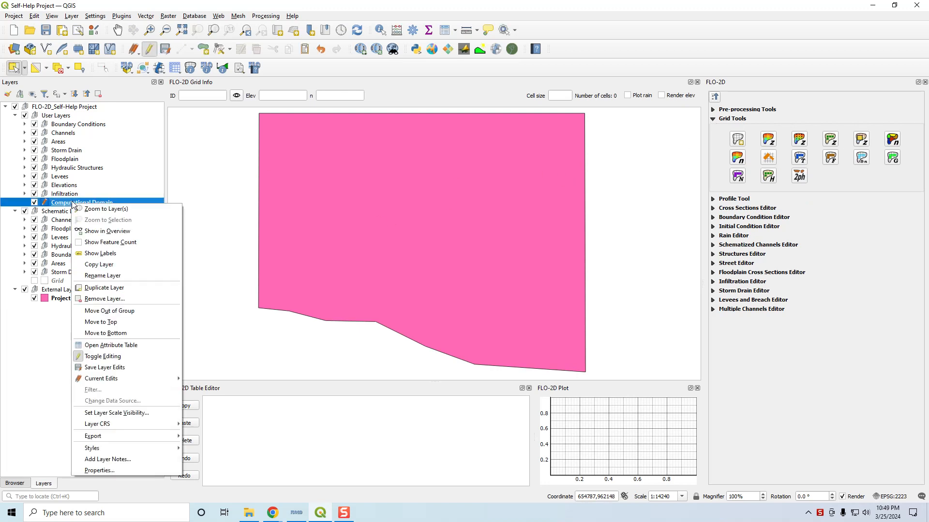
left_click(149, 49)
left_click(459, 261)
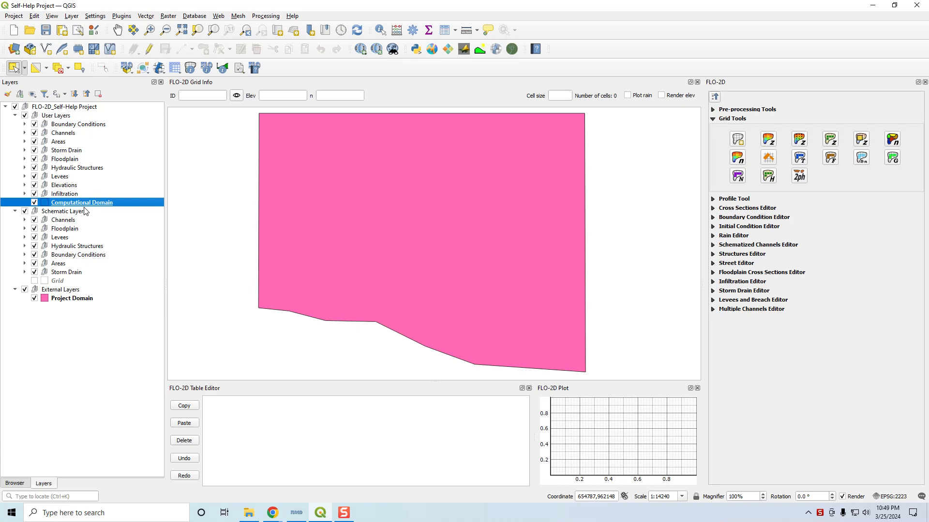
Step: Open the Project Domain layer's symbology and set its fill colour to #32cd32
left_click(67, 299)
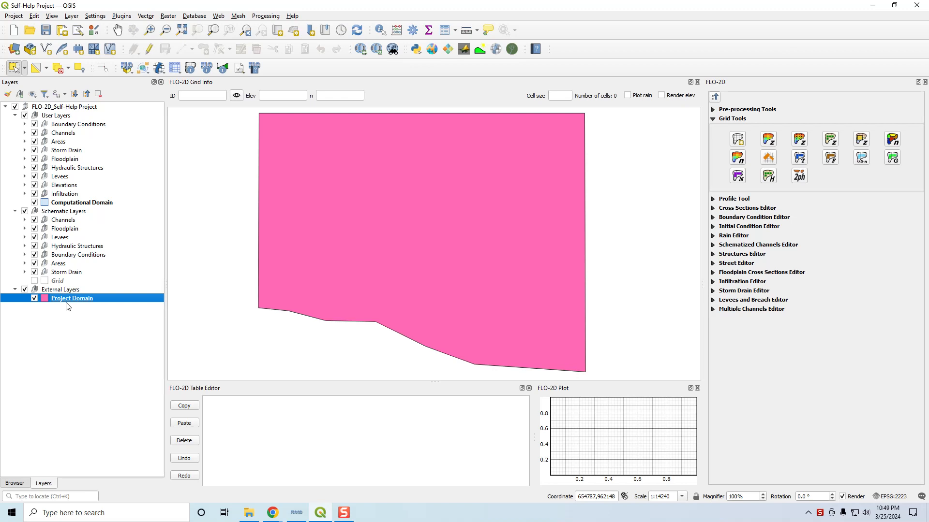
left_click(74, 324)
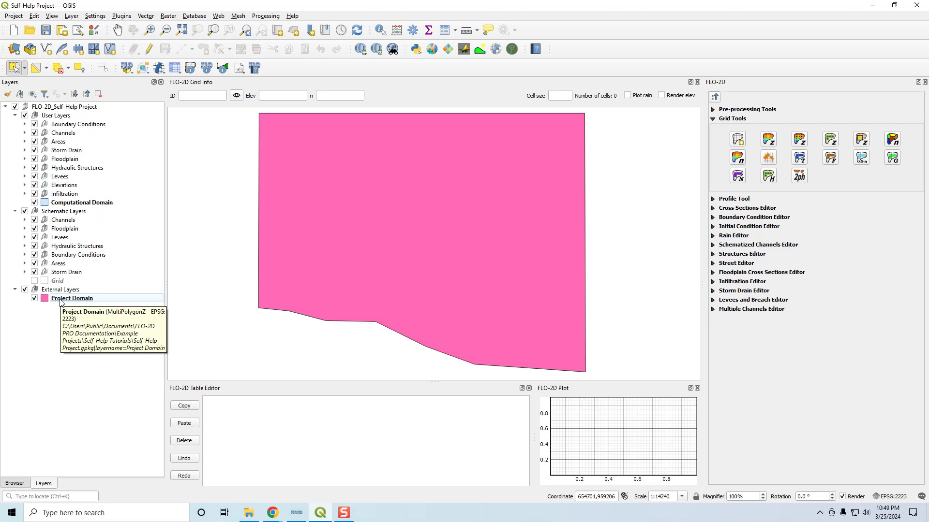
double_click(60, 300)
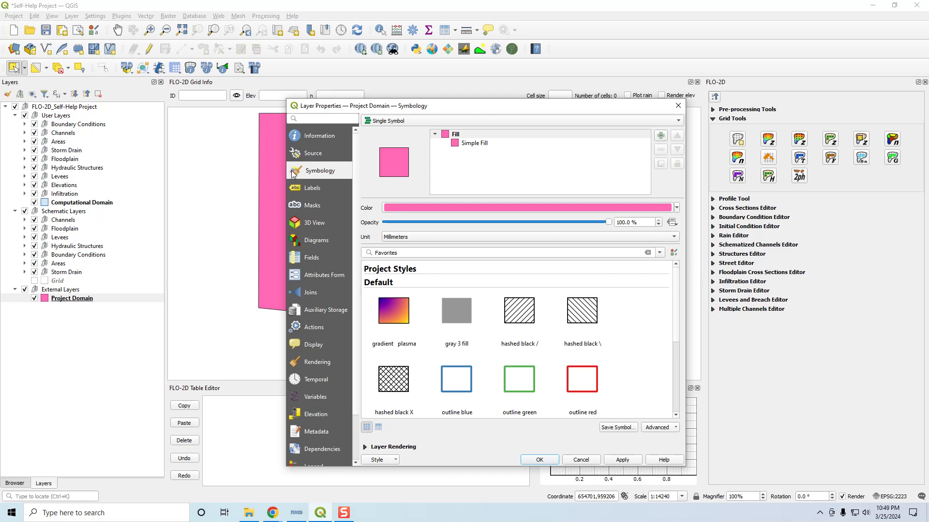
left_click(410, 208)
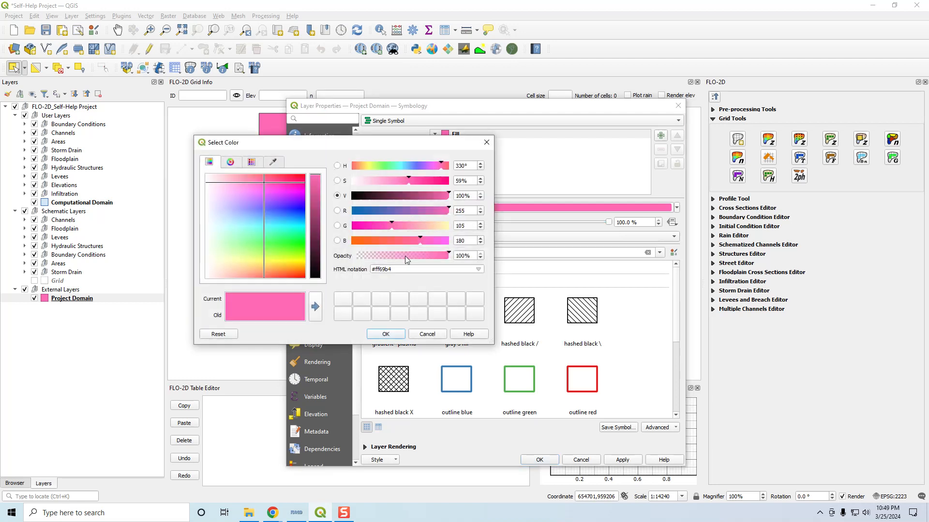
left_click_drag(404, 269, 368, 269)
type("#32cd32")
key("Return")
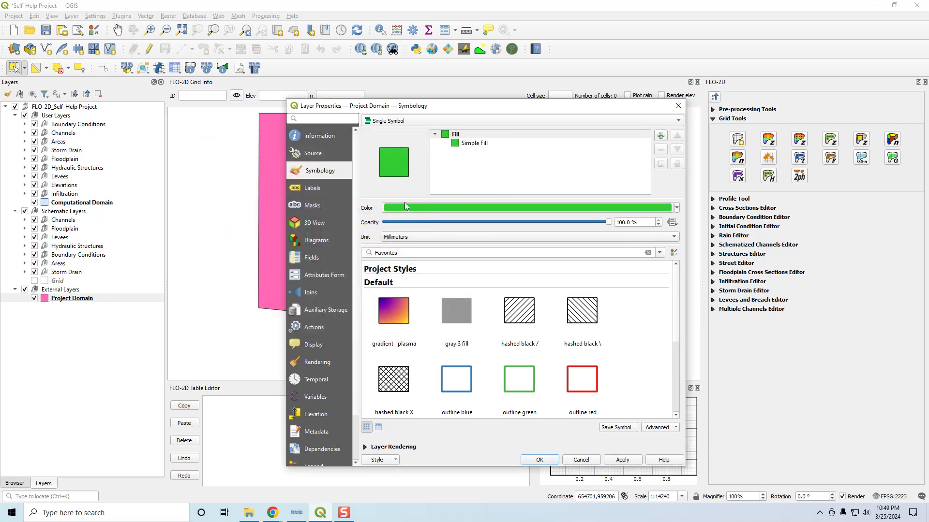
Step: Change the Project Domain fill colour to sky blue and apply the style
left_click(448, 207)
left_click(400, 270)
key("BackSpace")
key("BackSpace")
key("BackSpace")
key("BackSpace")
key("BackSpace")
key("BackSpace")
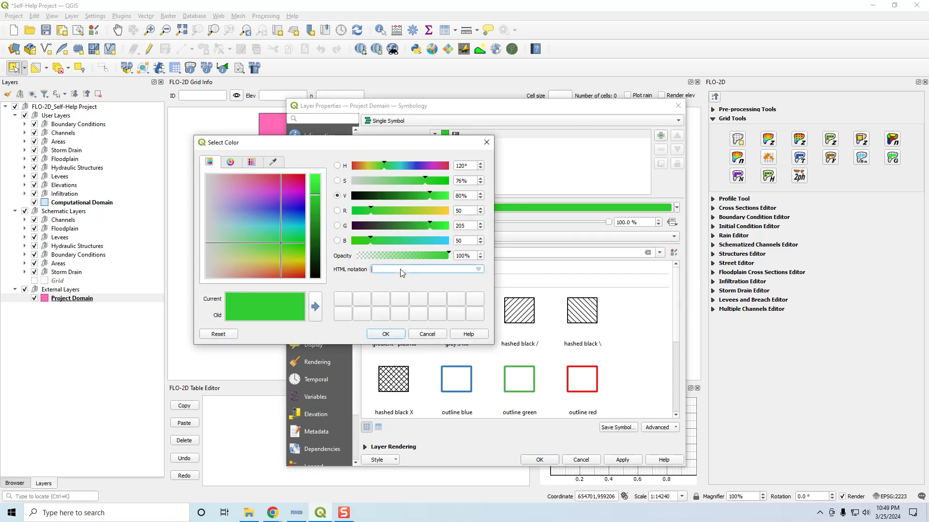
type("sky blue")
key("Return")
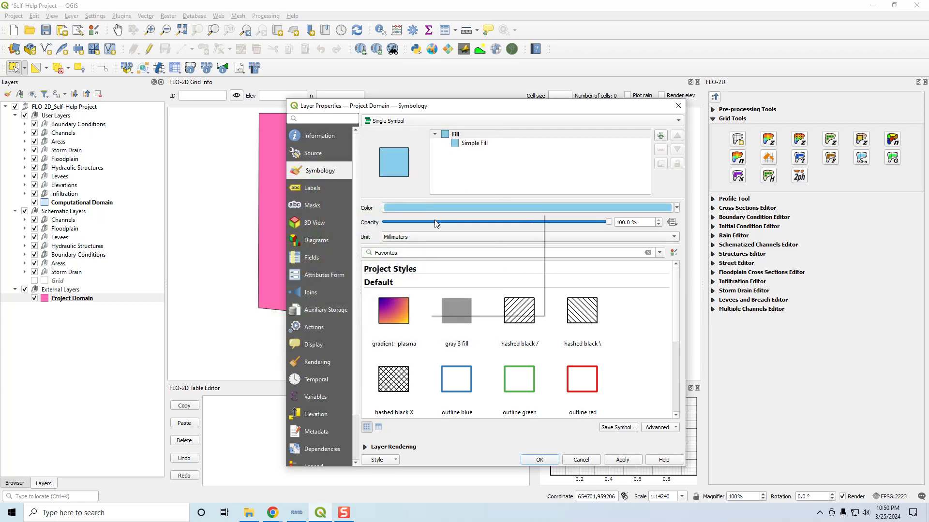
left_click(611, 460)
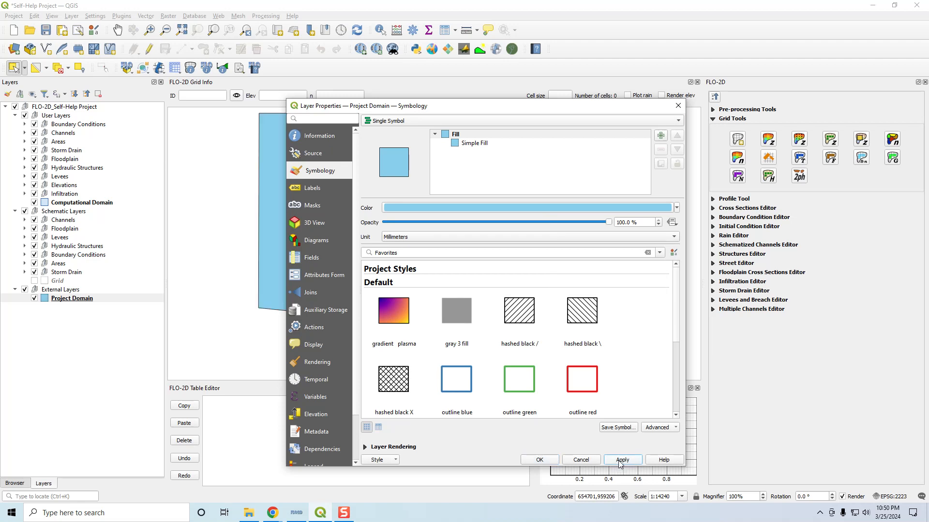
left_click(539, 460)
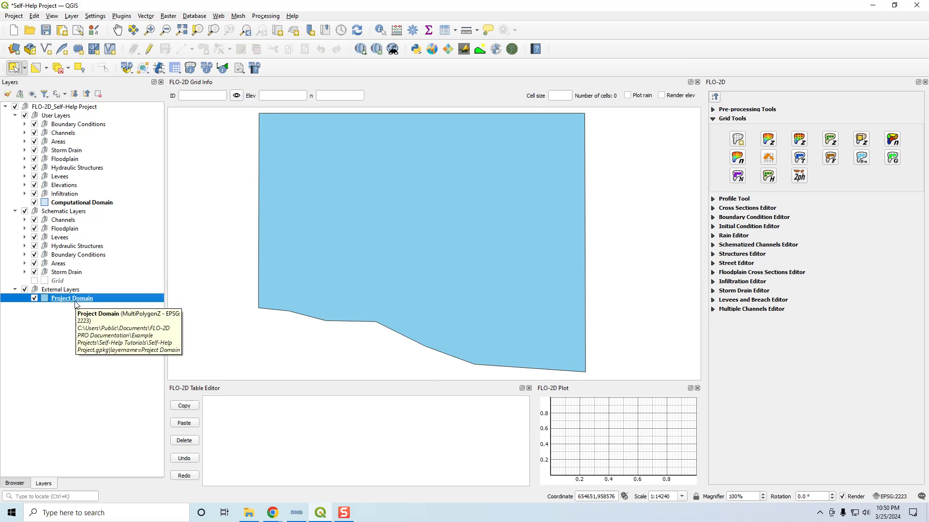
Step: Open the Project Domain attribute table and select its feature to inspect the cell_size field
right_click(71, 299)
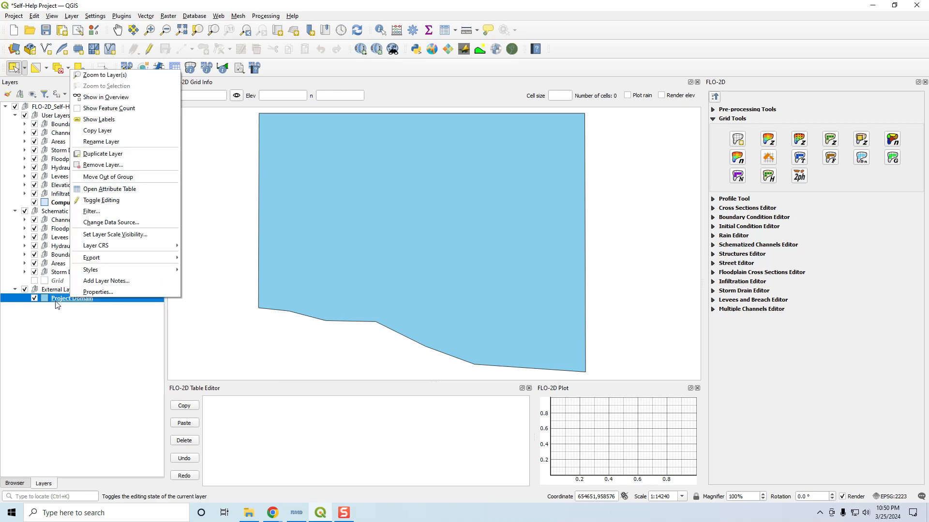
right_click(57, 304)
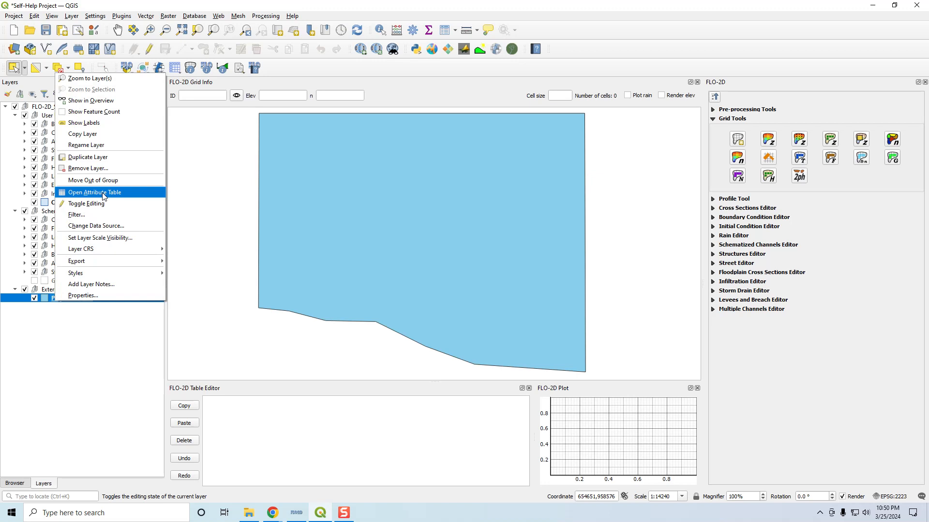
left_click(103, 196)
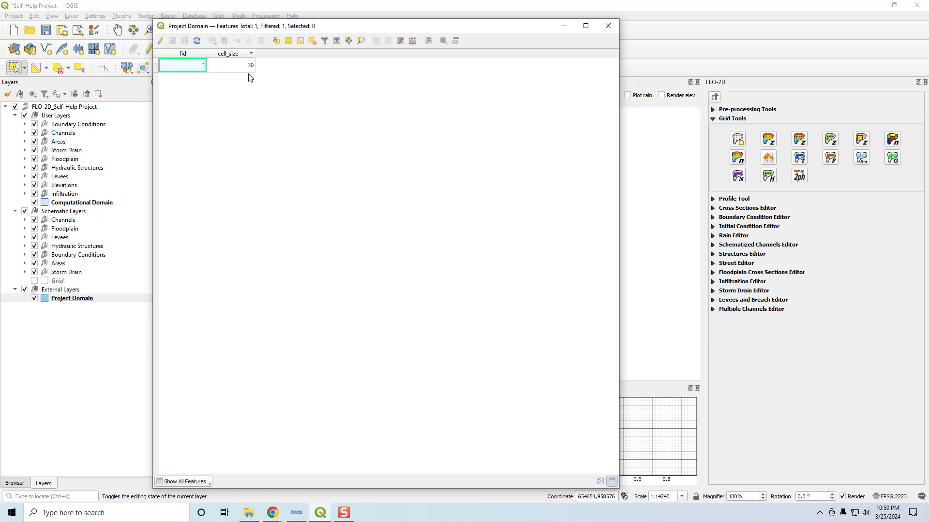
left_click(156, 65)
mouse_move(230, 29)
left_mouse_down()
mouse_move(615, 54)
mouse_move(446, 52)
mouse_move(227, 25)
left_mouse_up()
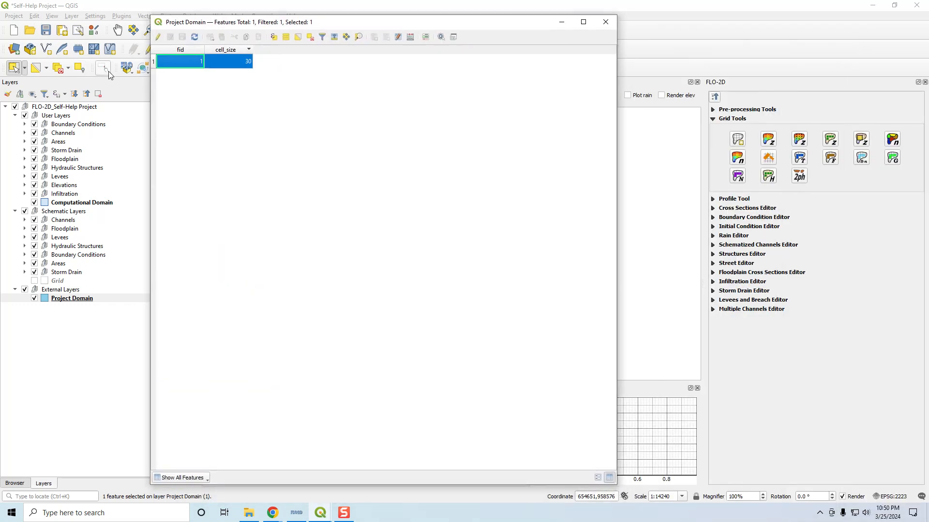
left_click(247, 67)
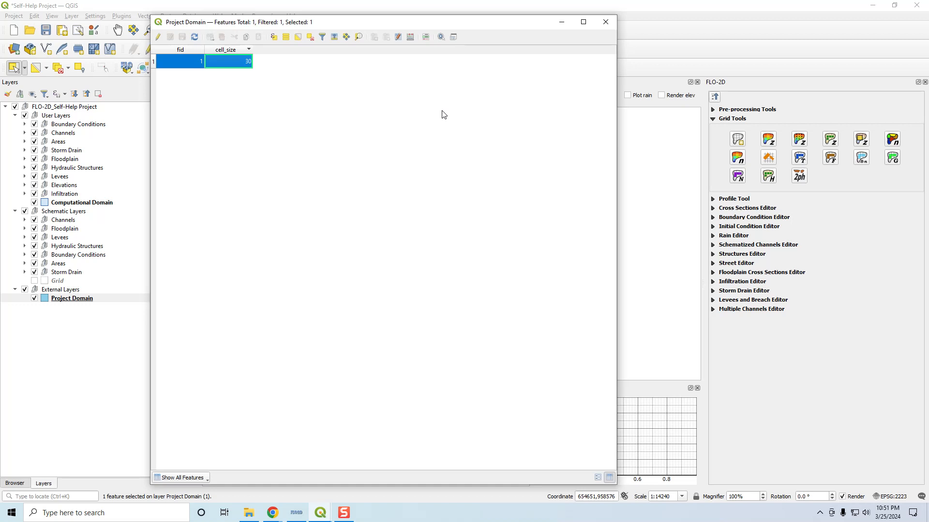
left_click(602, 26)
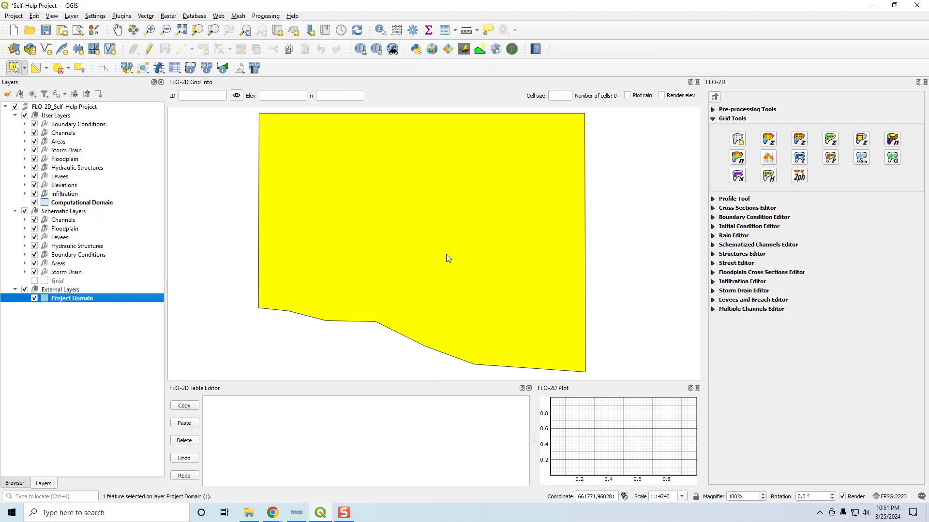
Step: Clear the feature selection and add a Google Satellite basemap layer through QuickMapServices
scroll(408, 184, "down", 2)
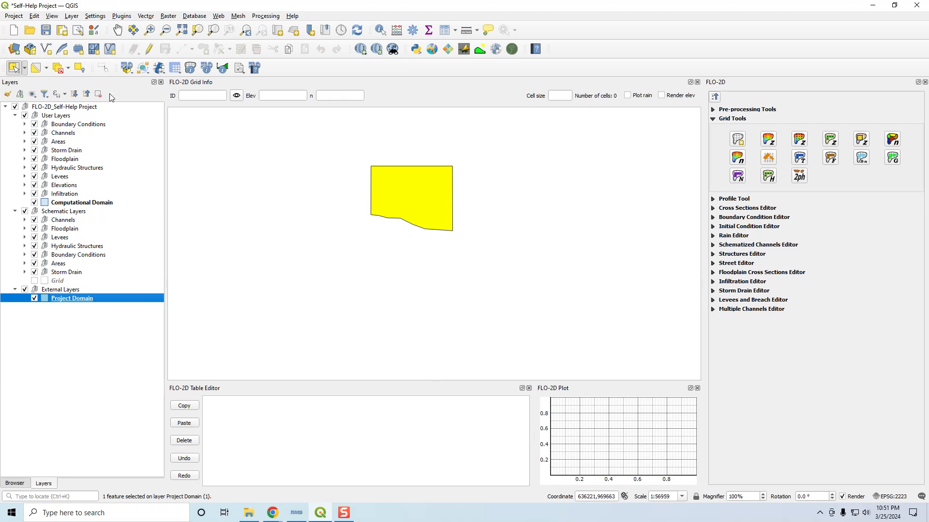
left_click(62, 74)
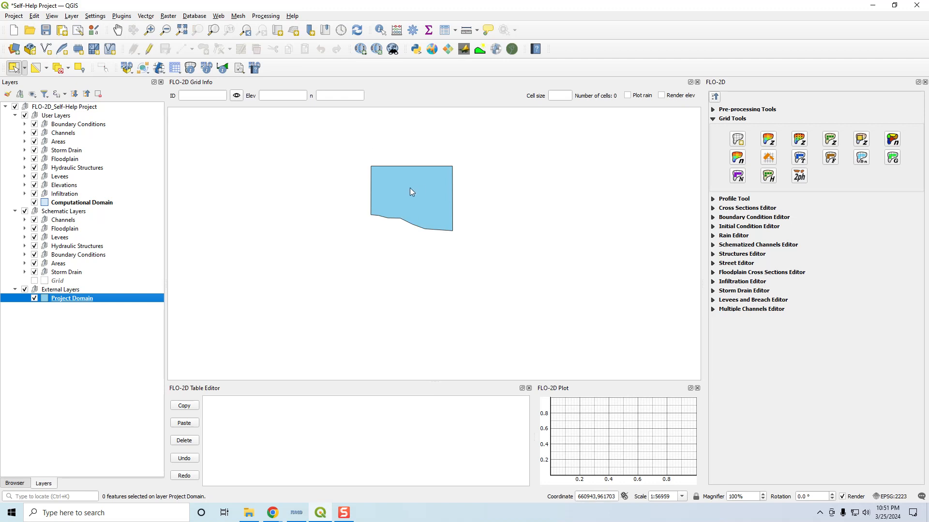
left_click(361, 49)
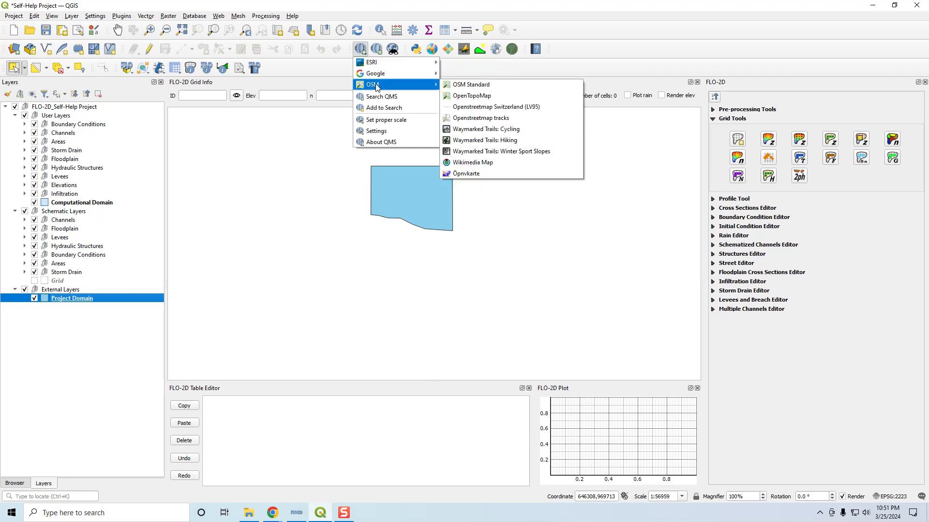
mouse_move(378, 79)
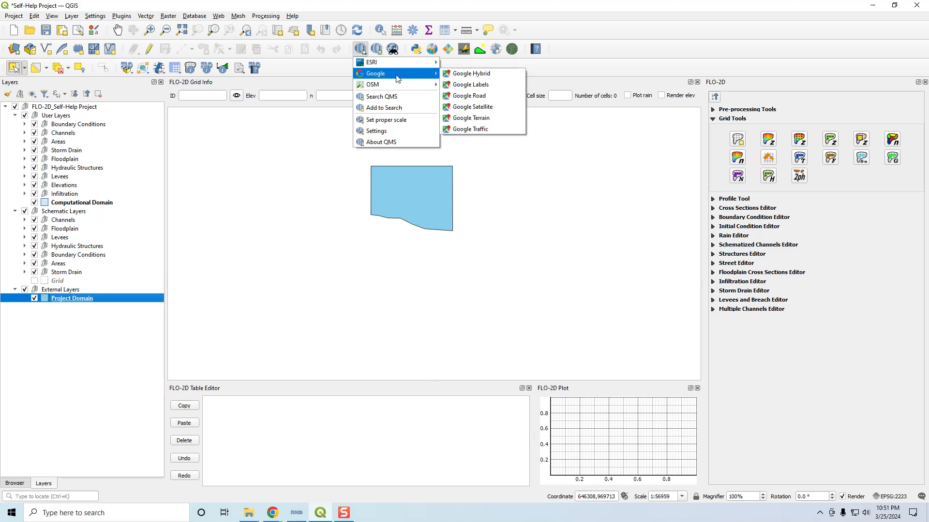
left_click(478, 109)
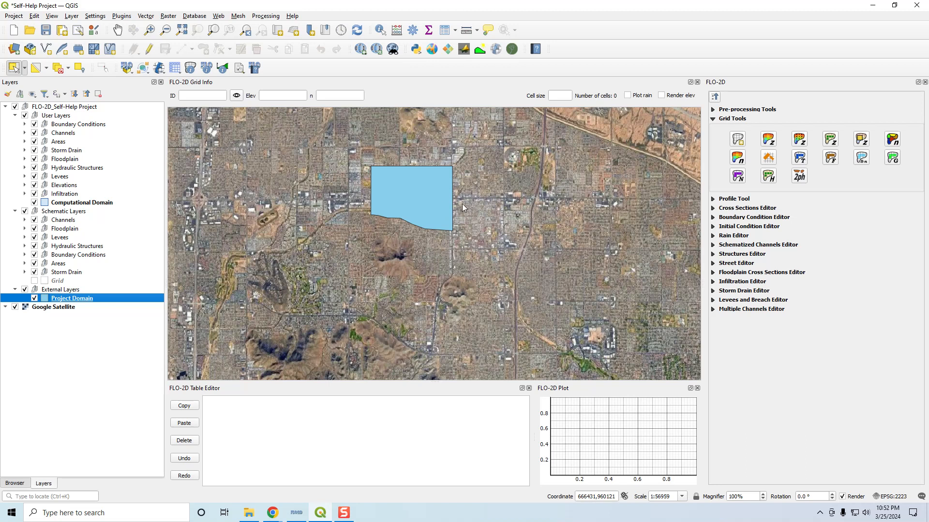
Step: Hide the Project Domain layer and start editing the Computational Domain layer
left_click(34, 298)
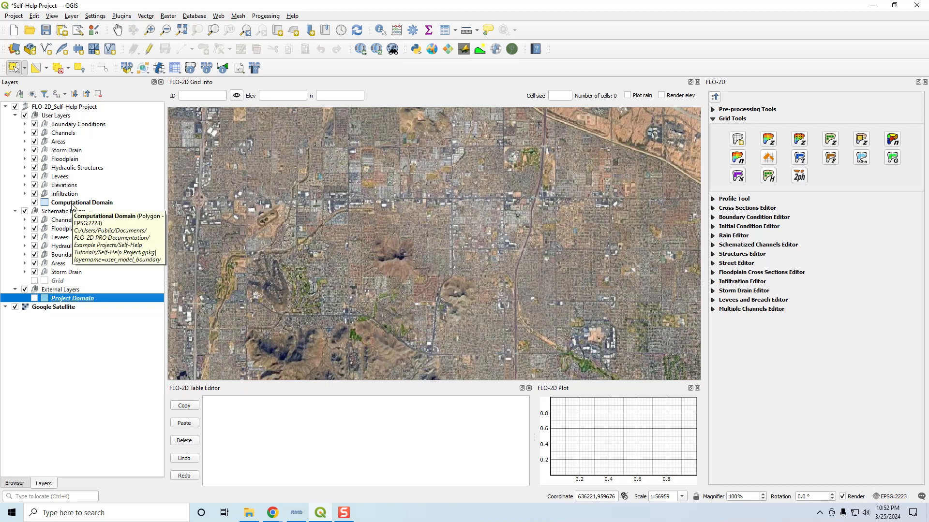
left_click(70, 204)
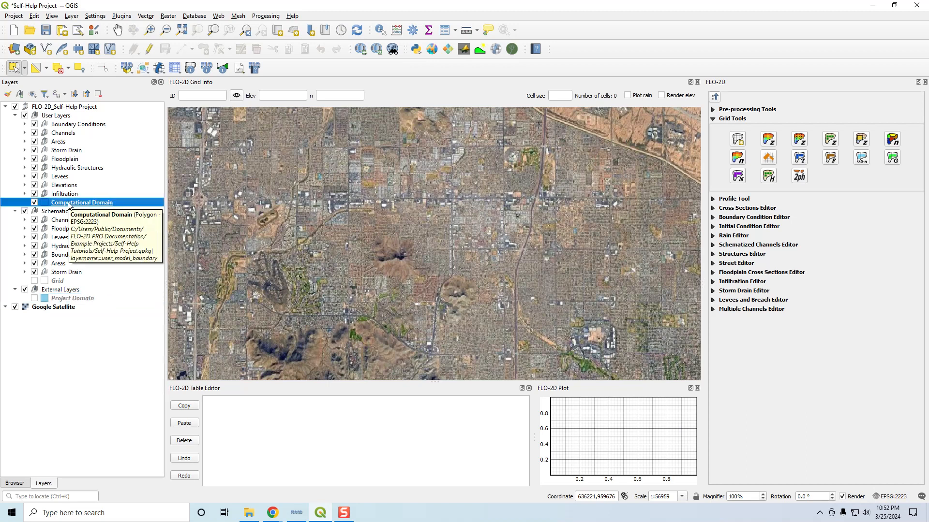
left_click(149, 51)
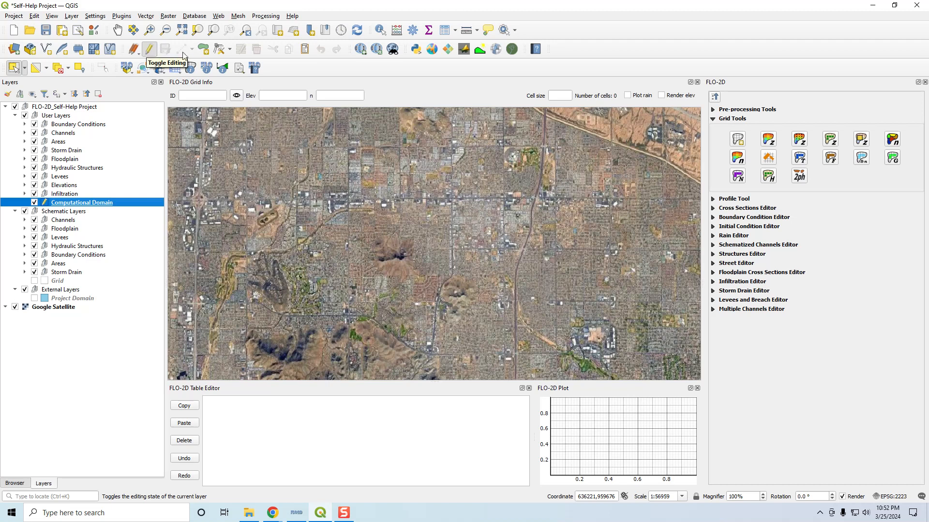
Step: Digitize a five-vertex polygon around the project area in Computational Domain with cell_size 3
left_click(203, 49)
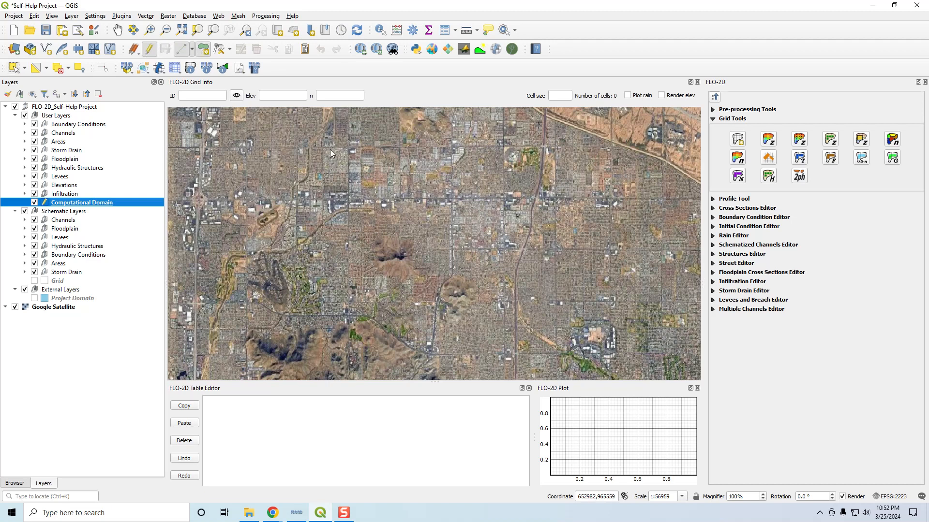
left_click(309, 139)
left_click(546, 127)
left_click(611, 308)
left_click(374, 309)
left_click(233, 276)
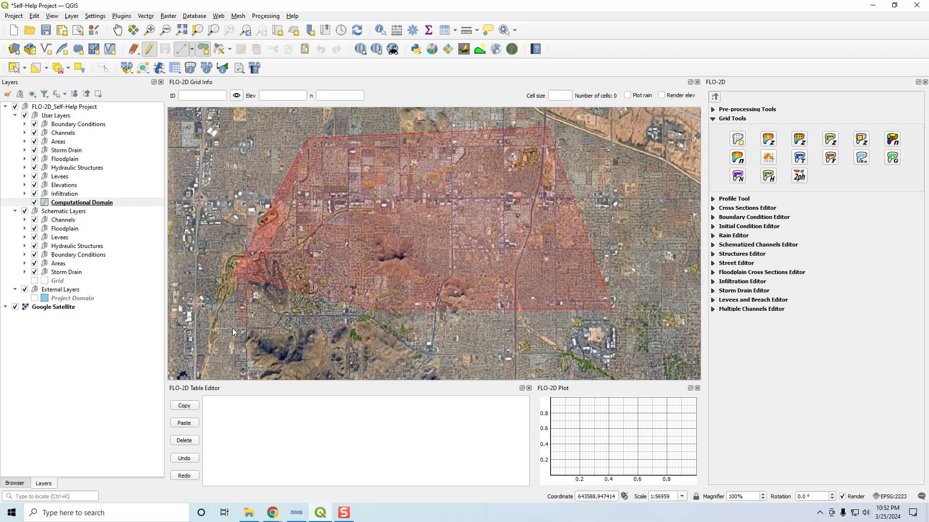
right_click(221, 190)
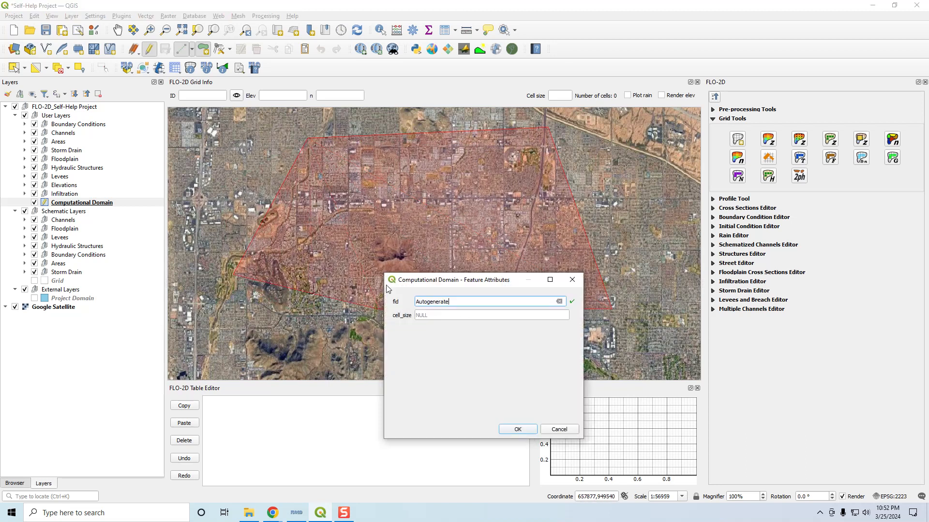
left_click(438, 317)
type("3")
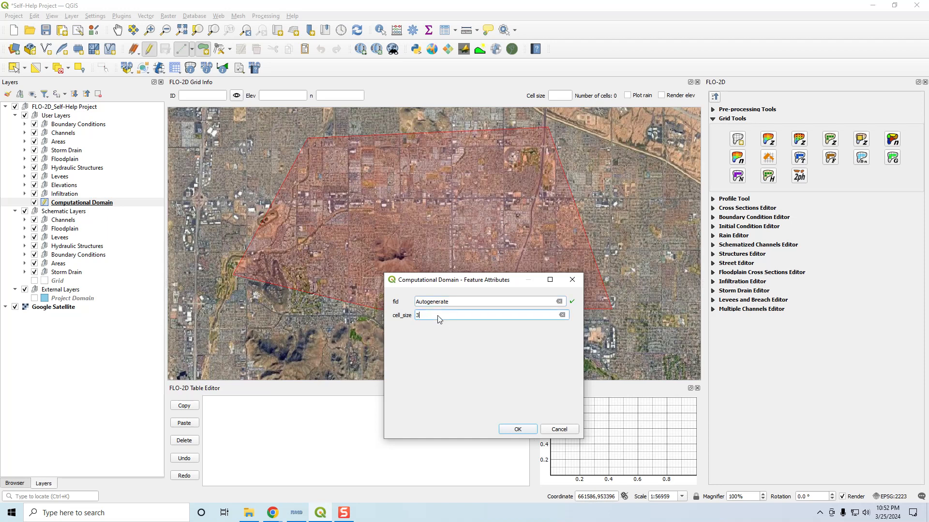
left_click(517, 429)
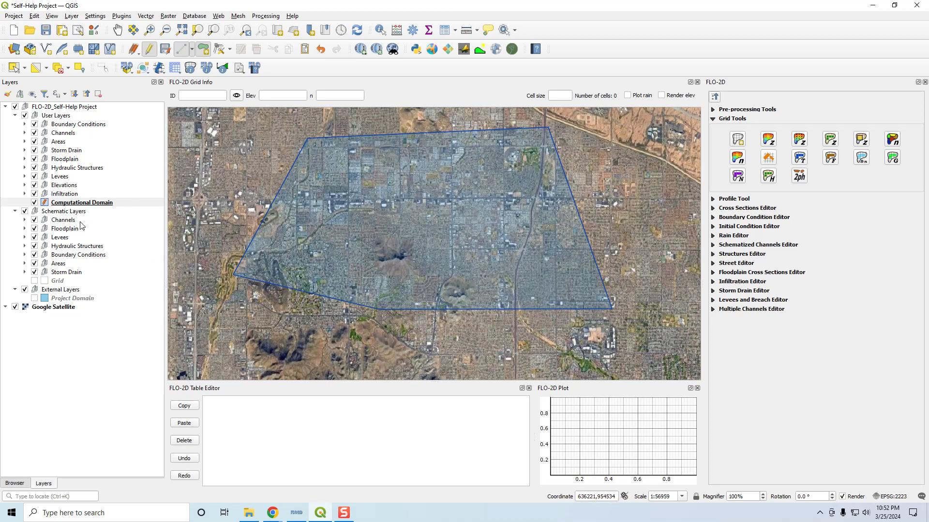
Step: Stop editing Computational Domain discarding the changes, then show and select the Project Domain layer again
left_click(152, 52)
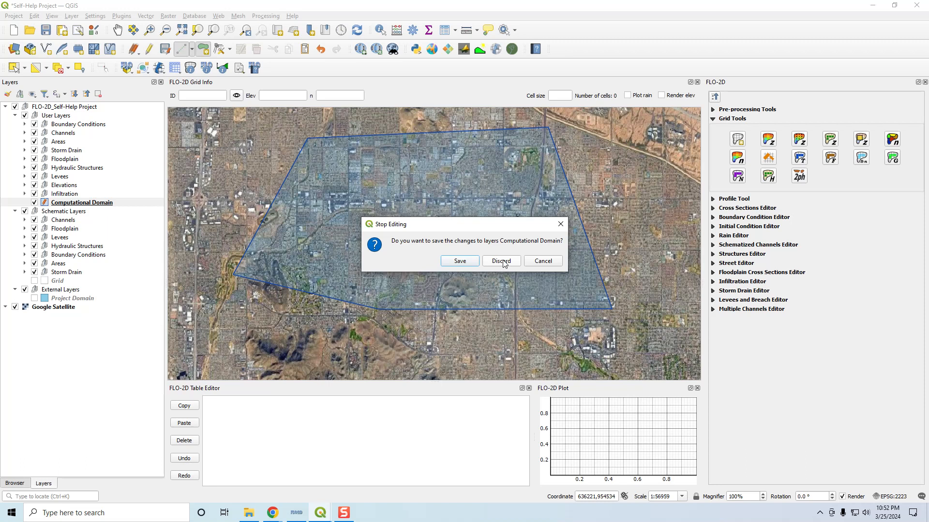
left_click(501, 261)
left_click(35, 298)
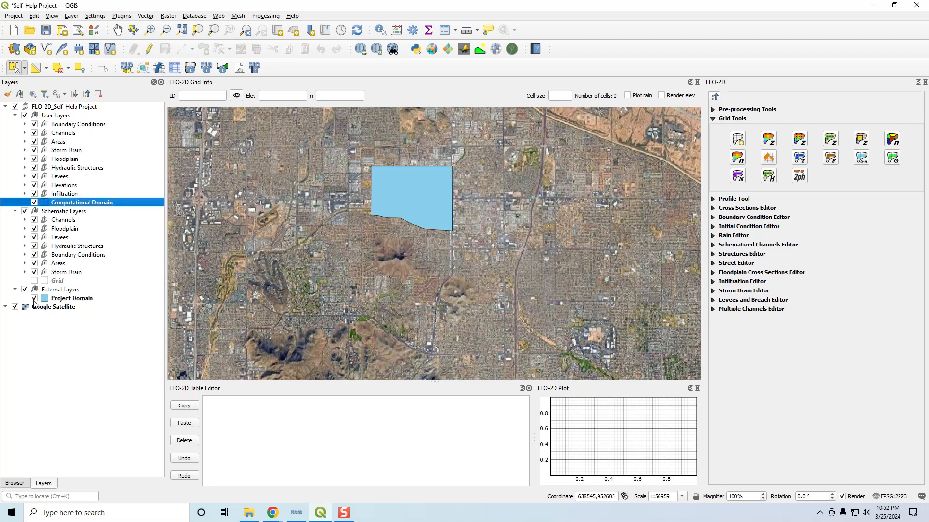
left_click(67, 298)
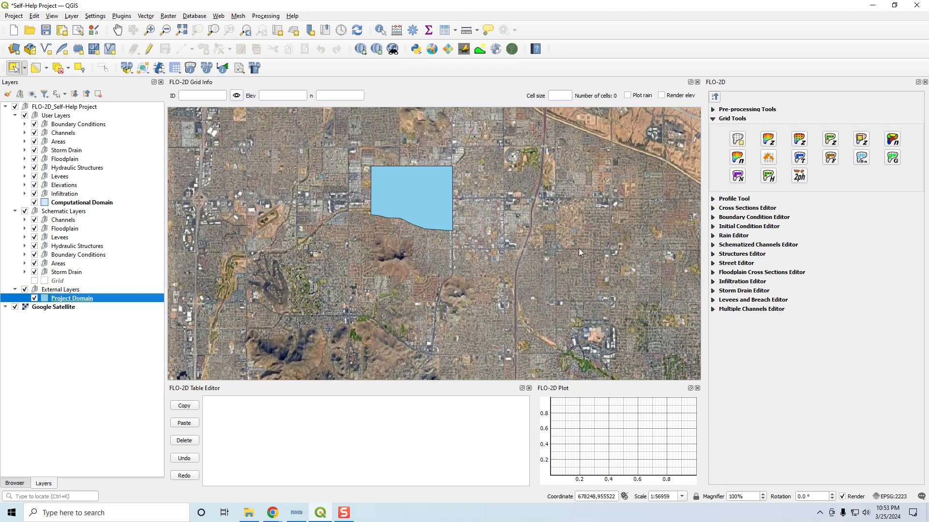
Step: Create the grid from the external Project Domain polygon layer using its cell_size field, overwriting the existing grid
left_click(738, 141)
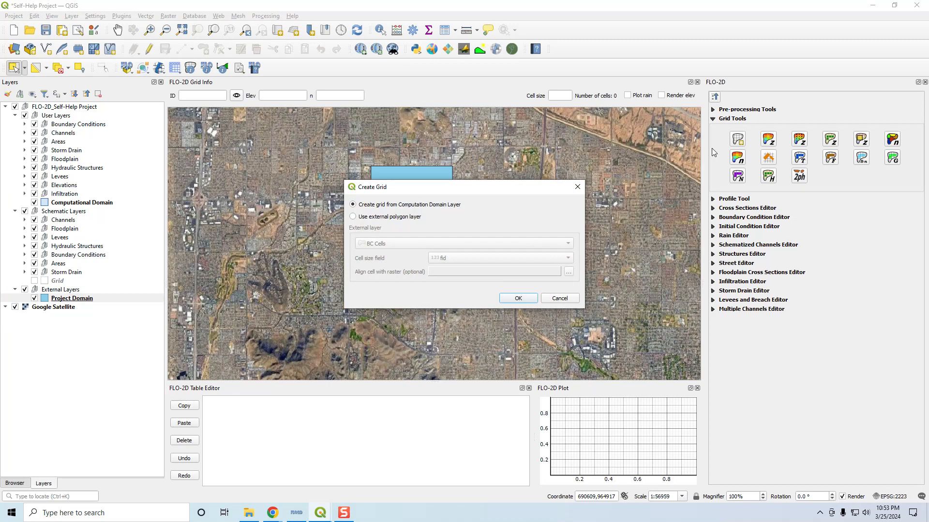
left_click(397, 217)
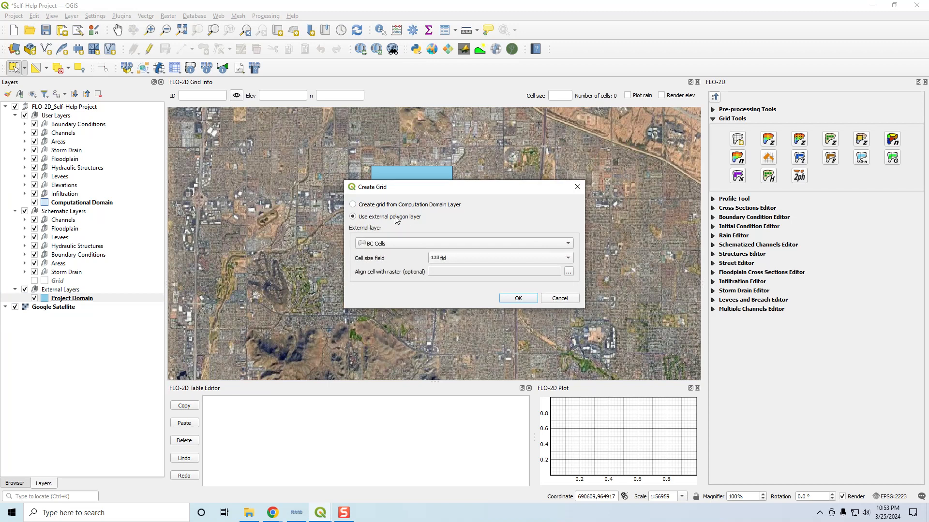
left_click(392, 245)
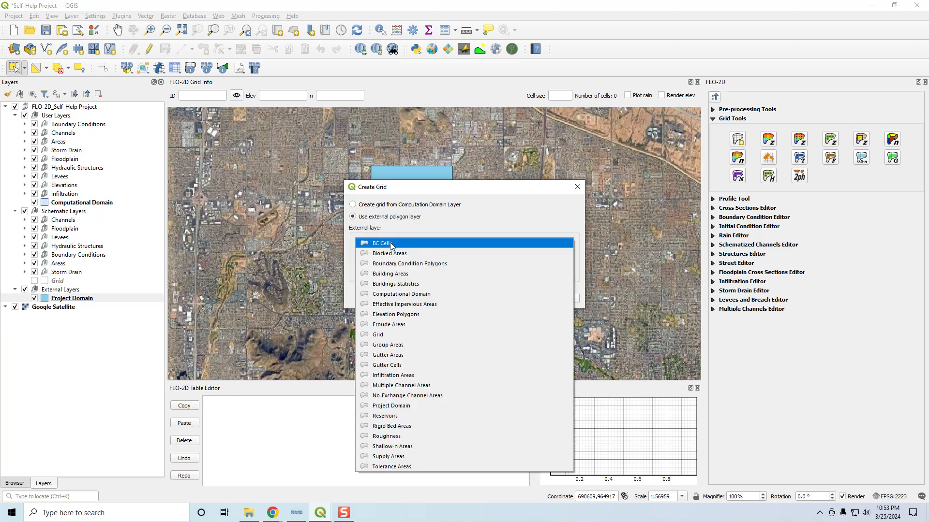
left_click(403, 408)
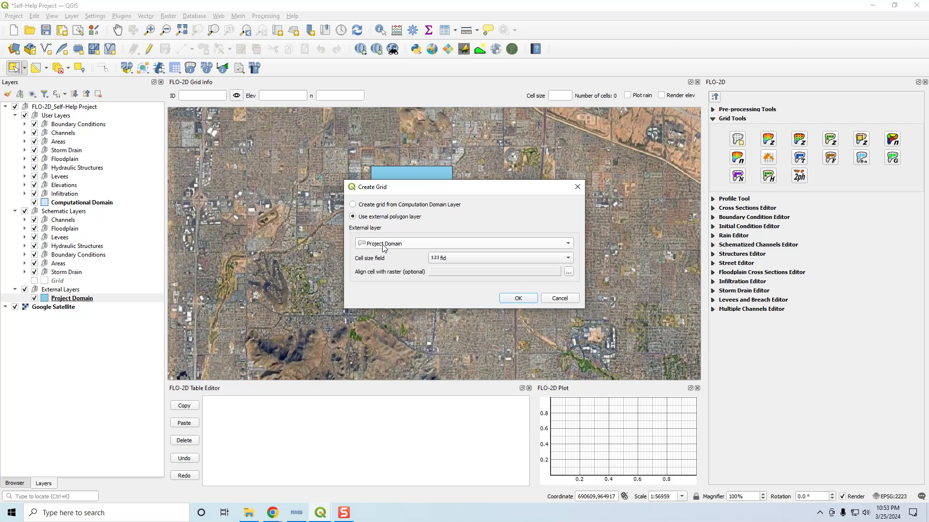
left_click(445, 262)
left_click(457, 267)
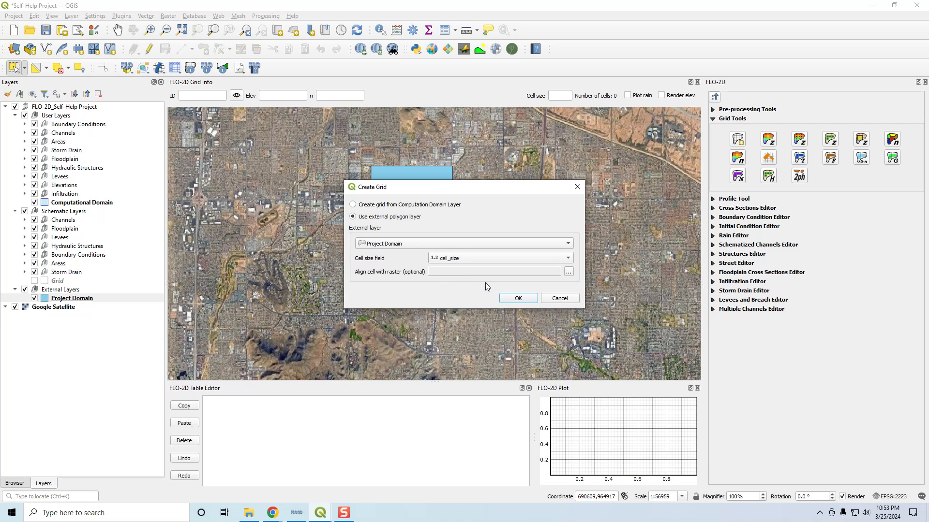
left_click(518, 299)
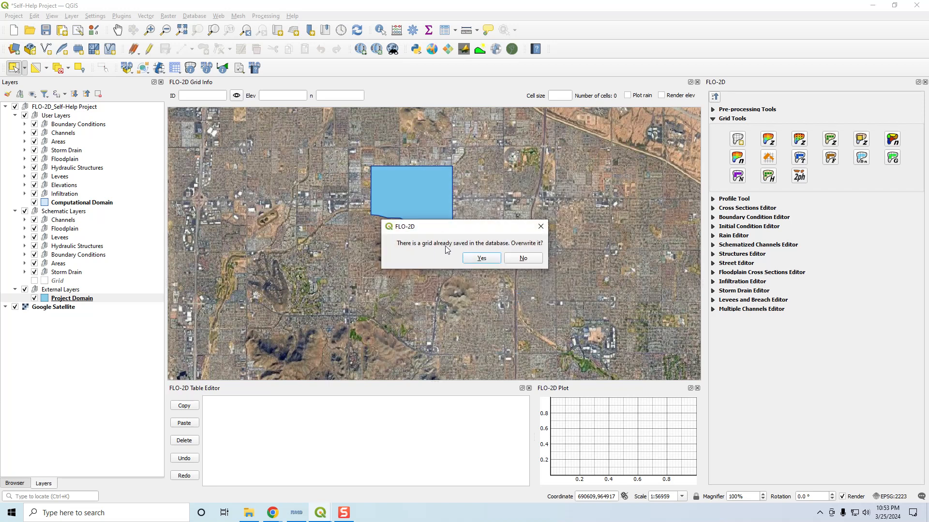
left_click(485, 257)
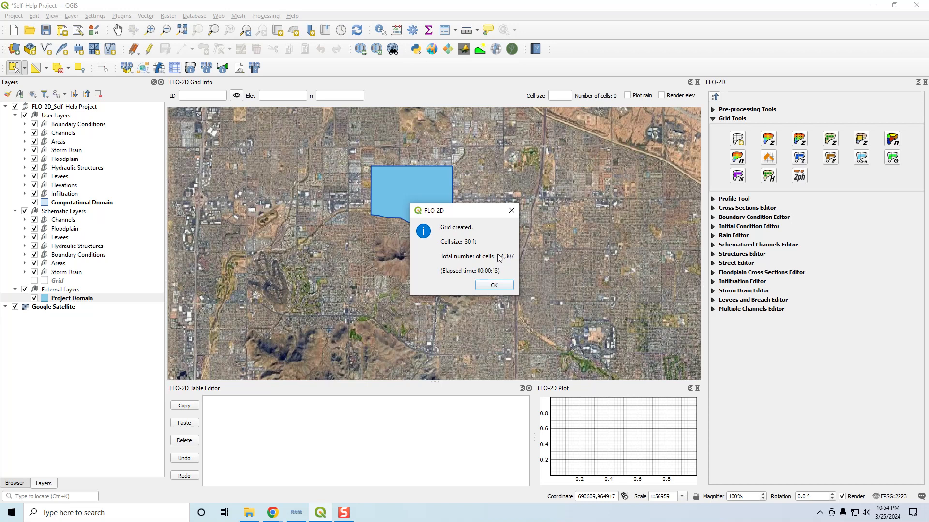
left_click(492, 286)
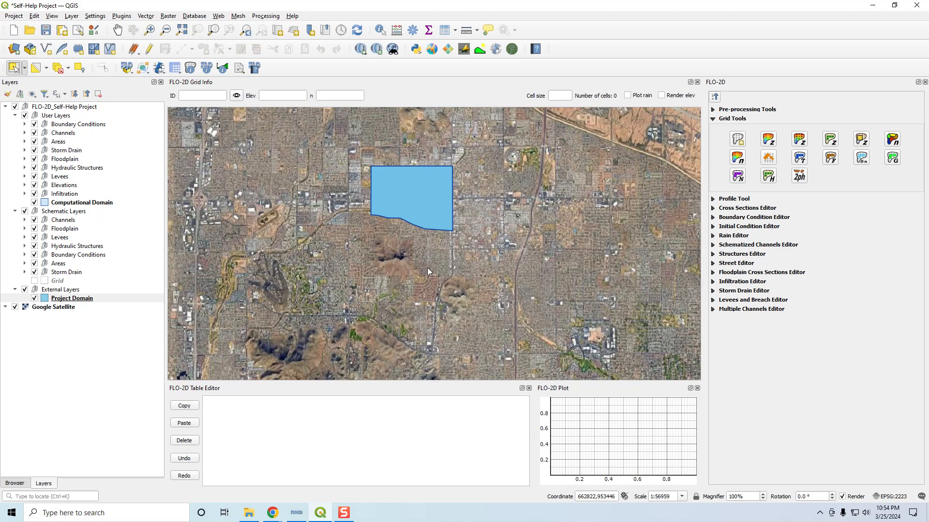
Step: Hide the Project Domain and Google Satellite layers and show the Grid layer
left_click(33, 299)
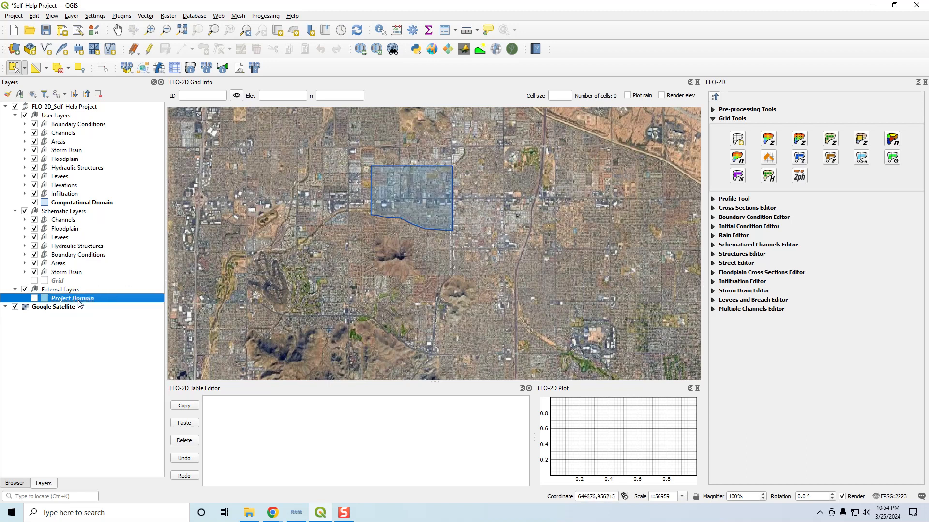
left_click(100, 204)
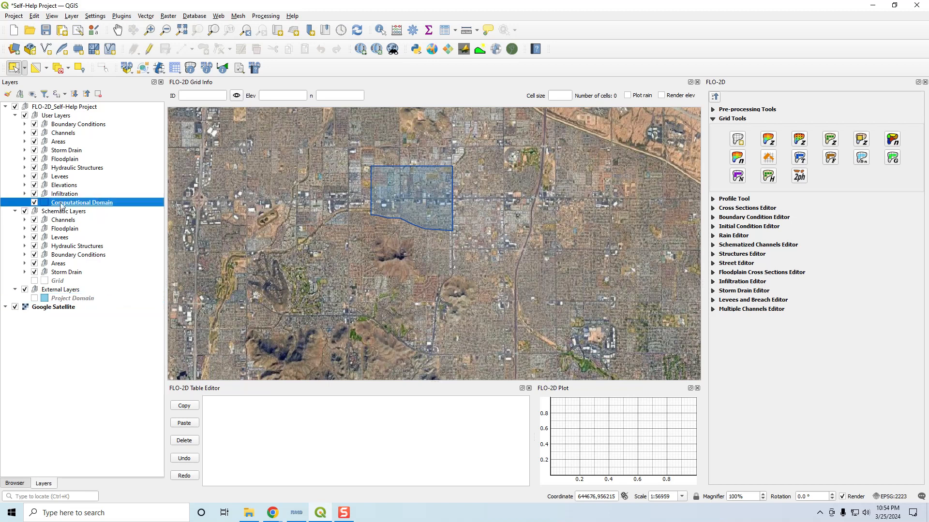
left_click(34, 281)
scroll(379, 170, "up", 2)
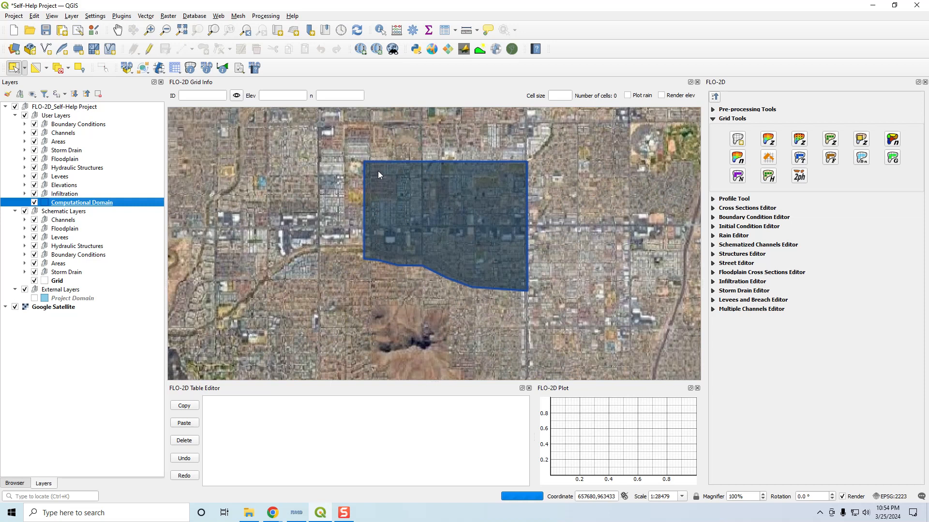
left_click(15, 307)
Step: Zoom in and pan around the computational domain to examine the grid cells
scroll(344, 156, "up", 1)
scroll(355, 155, "up", 2)
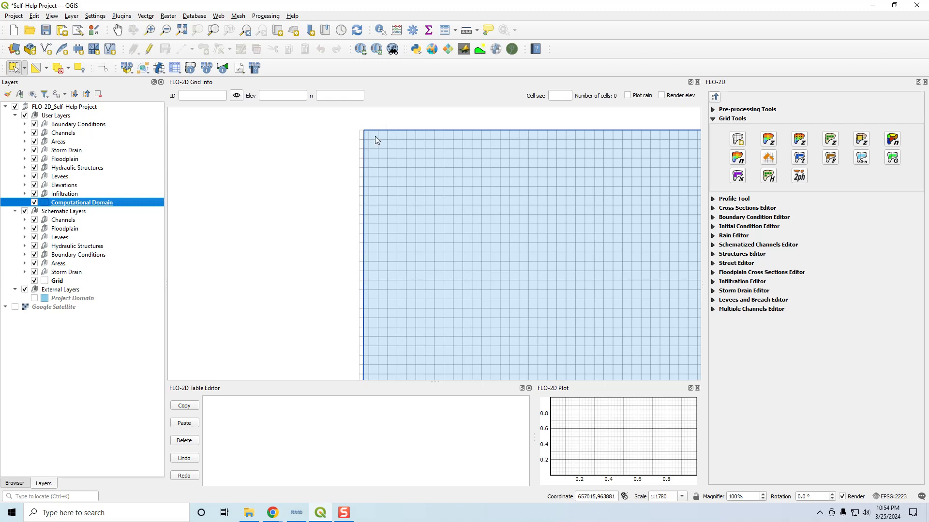
scroll(375, 140, "down", 2)
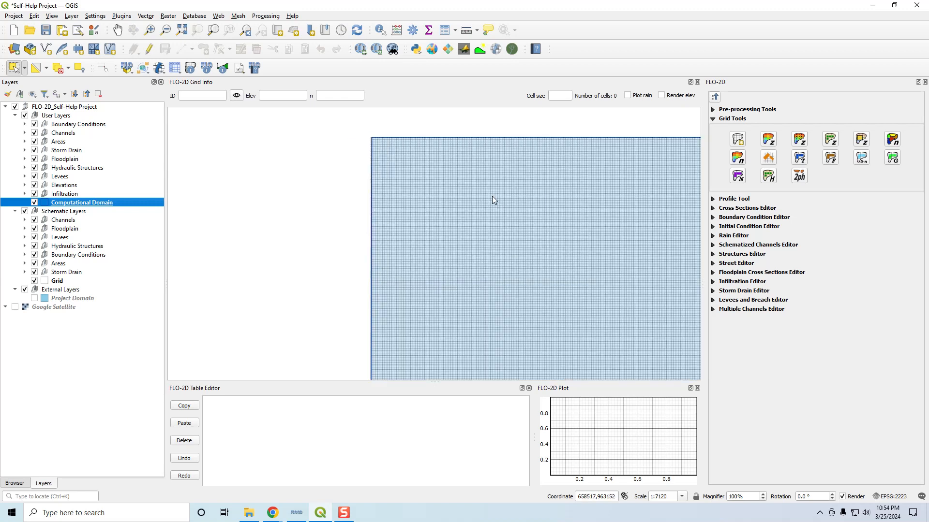
scroll(492, 196, "down", 1)
left_click_drag(524, 218, 395, 176)
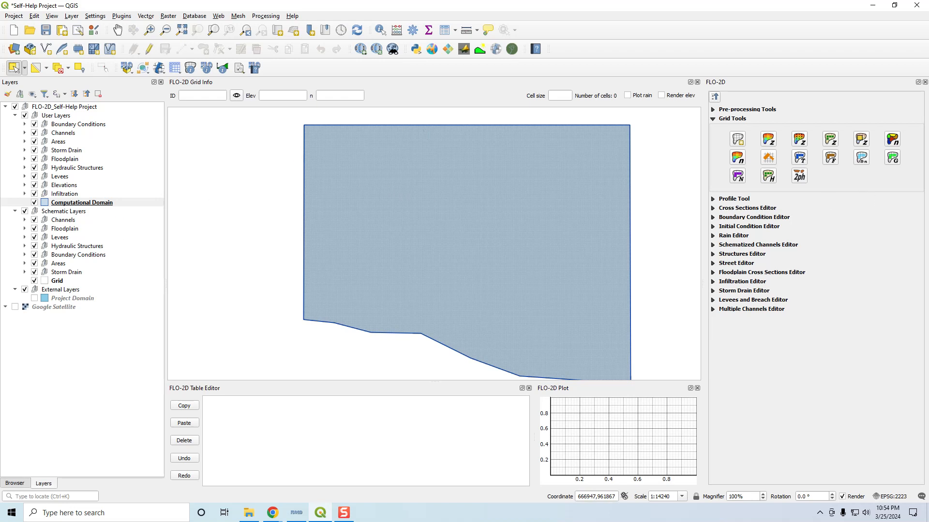
left_click_drag(626, 243, 603, 235)
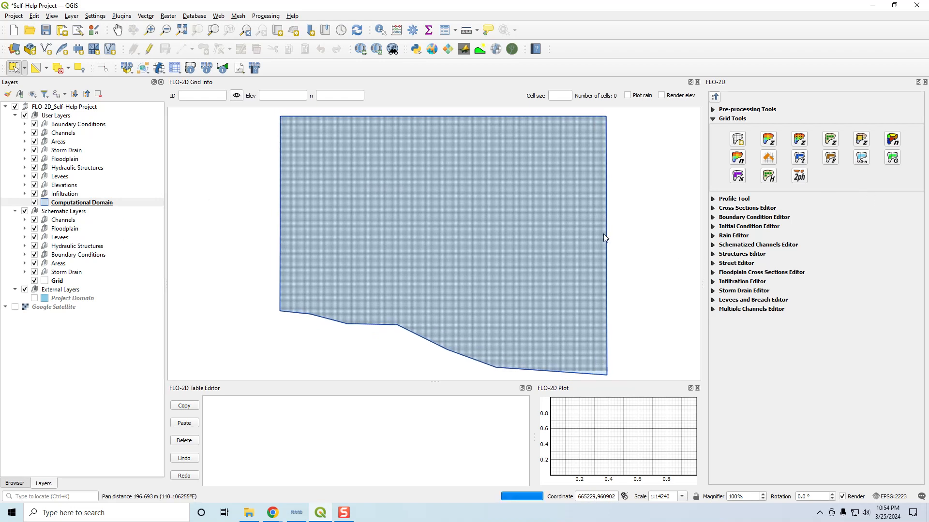